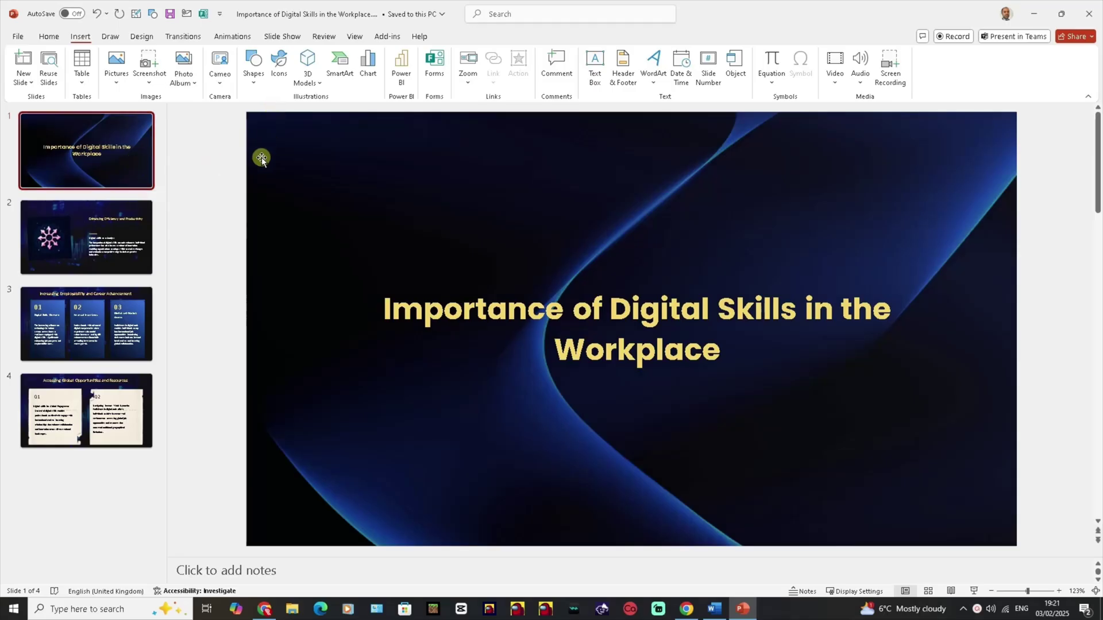
- Review slides 2 through 4, then return to the title slide
left_click(108, 247)
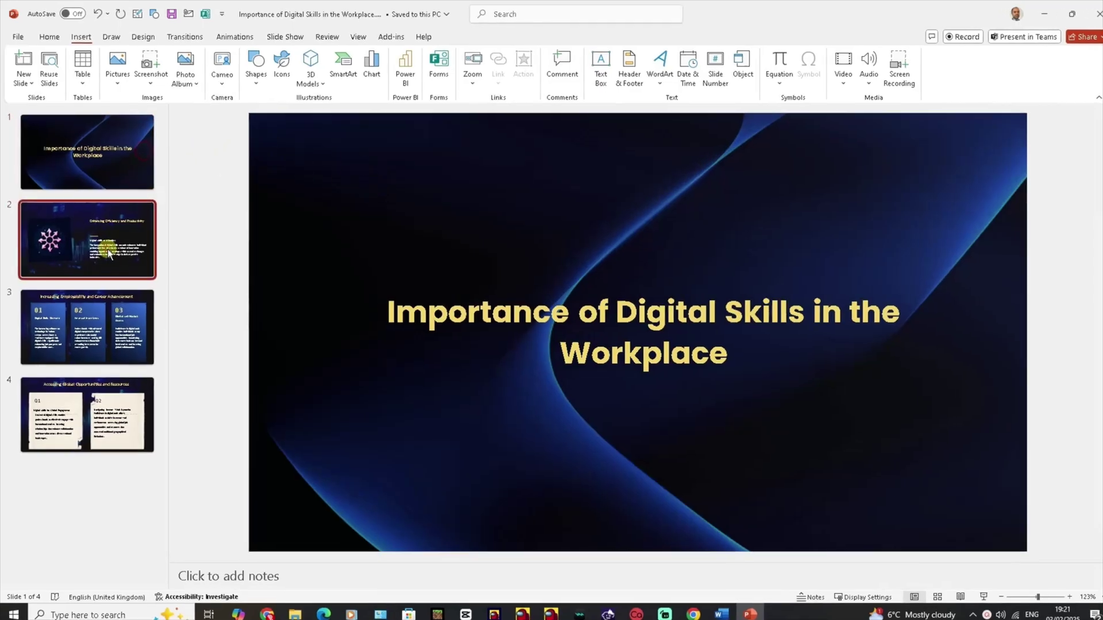
left_click(85, 336)
left_click(75, 411)
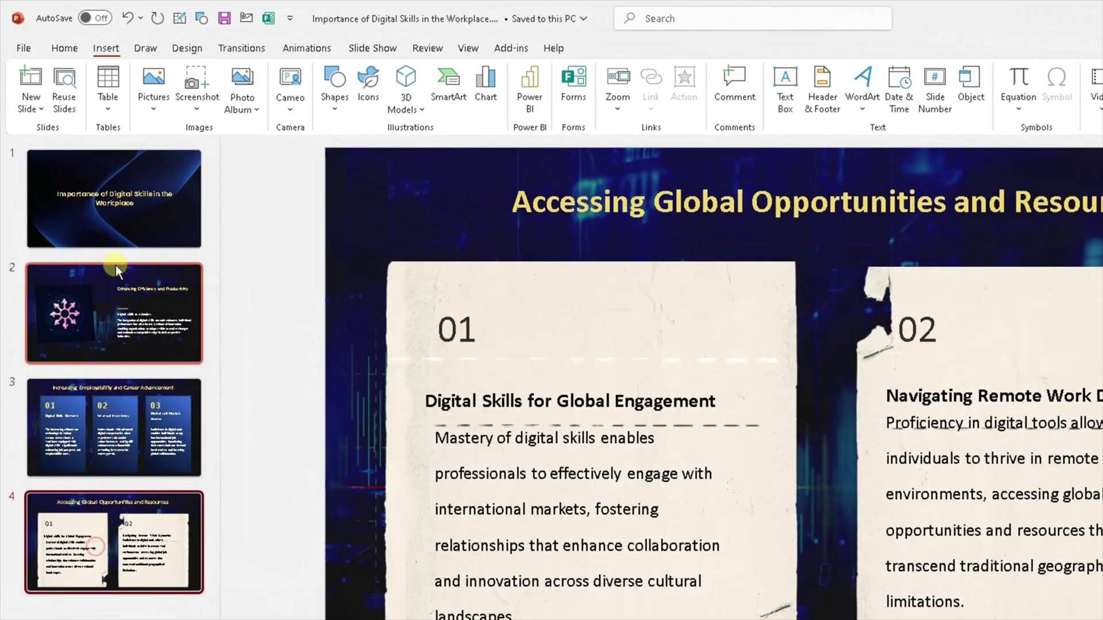
left_click(117, 227)
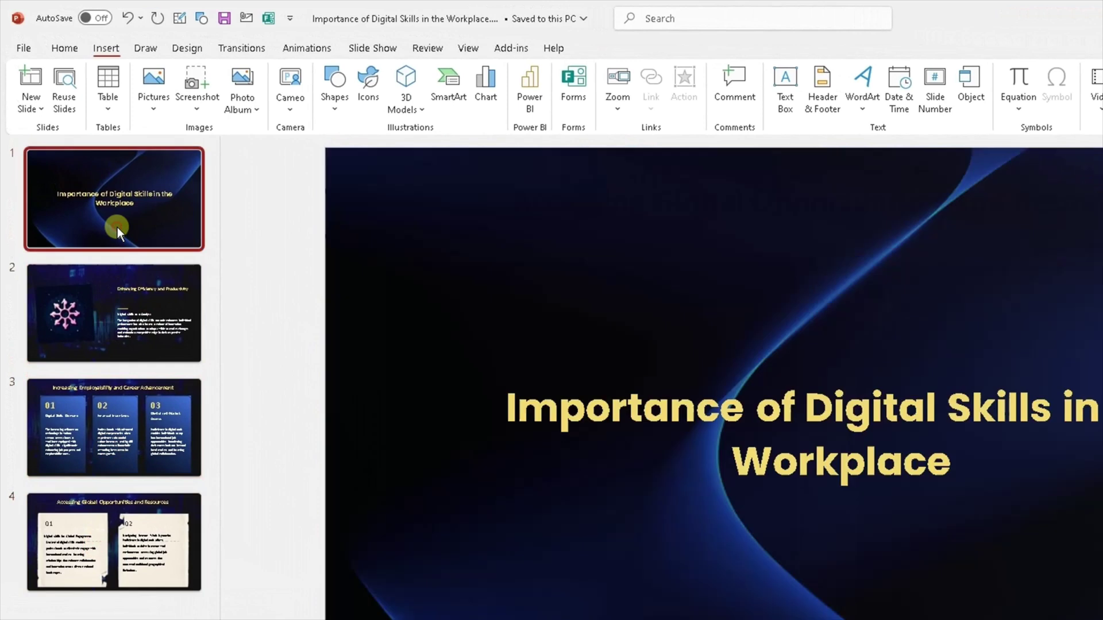
- Insert a new blank slide 5 after slide 4 and display it
left_click(119, 611)
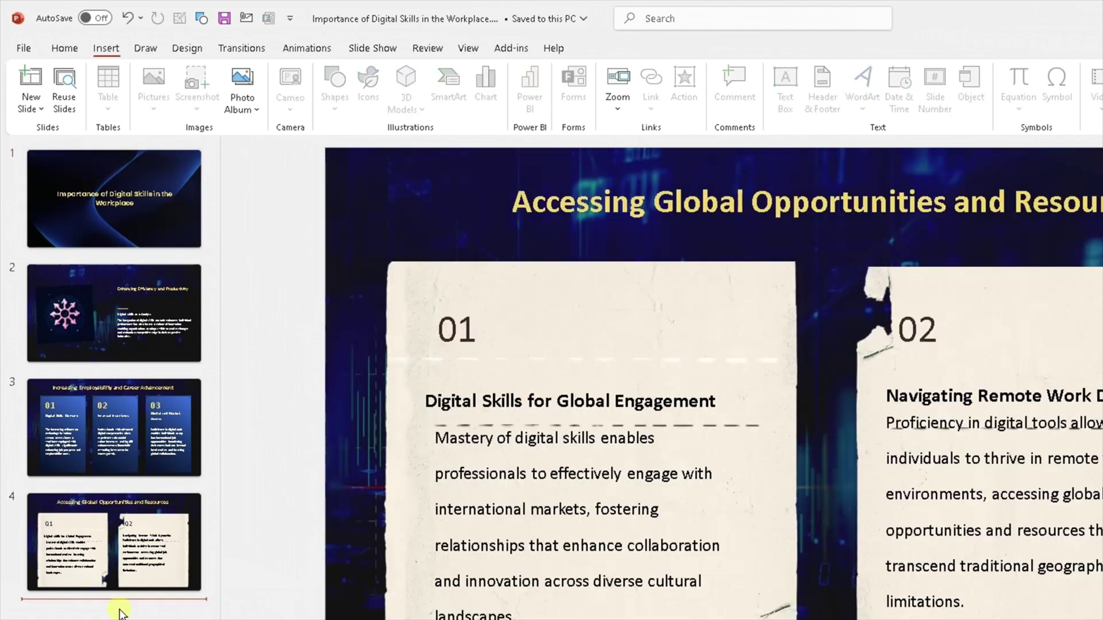
key("Return")
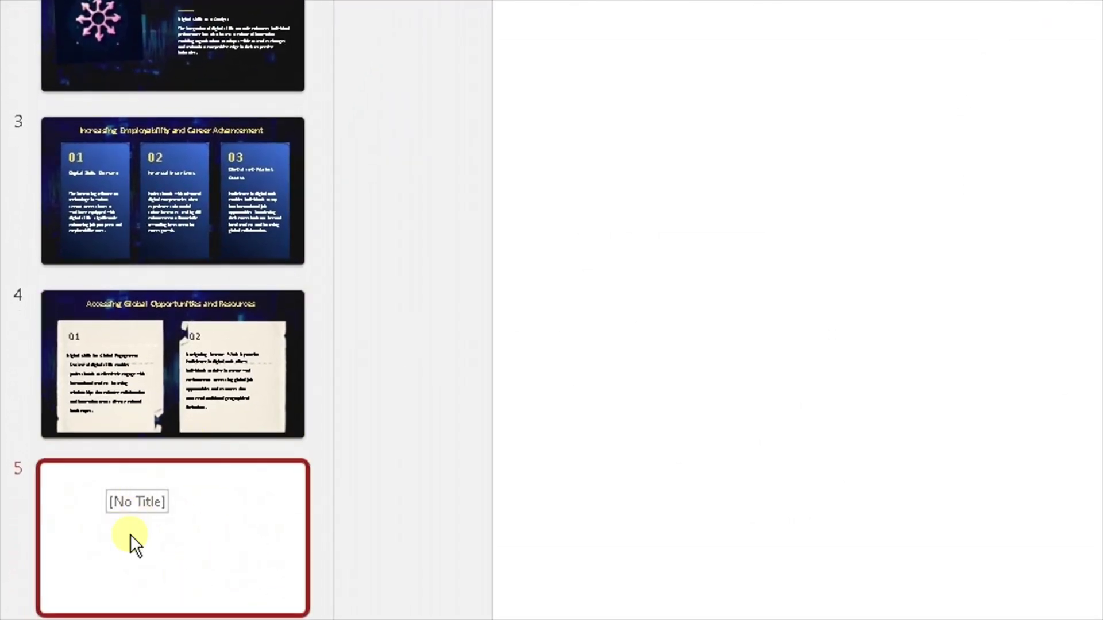
left_click(165, 522)
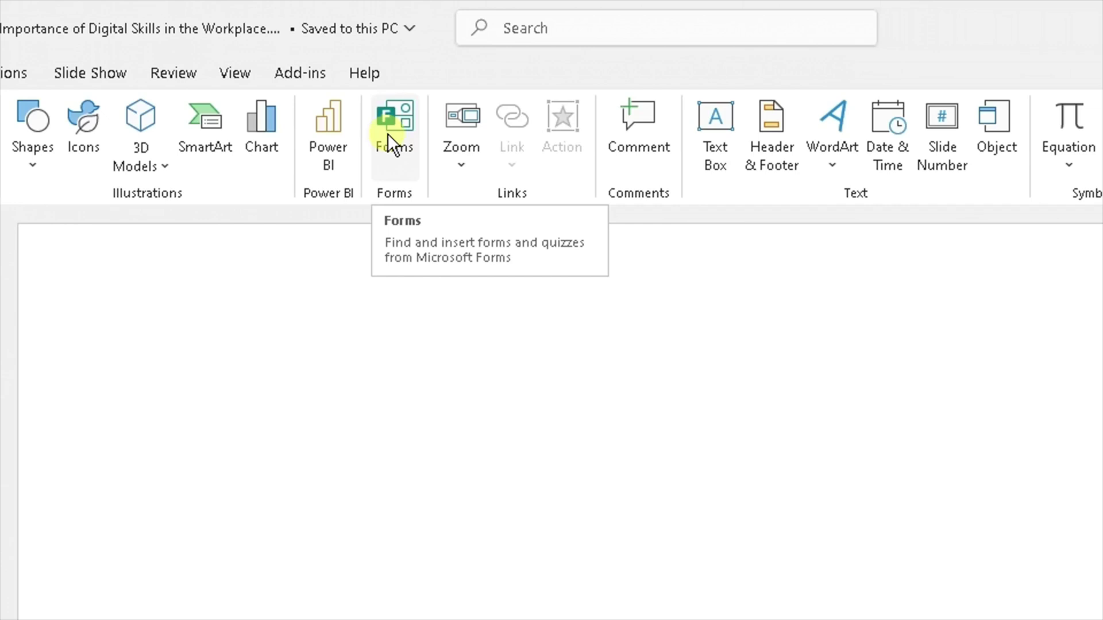
- Create a new blank Microsoft Forms form from PowerPoint's Forms pane
left_click(387, 133)
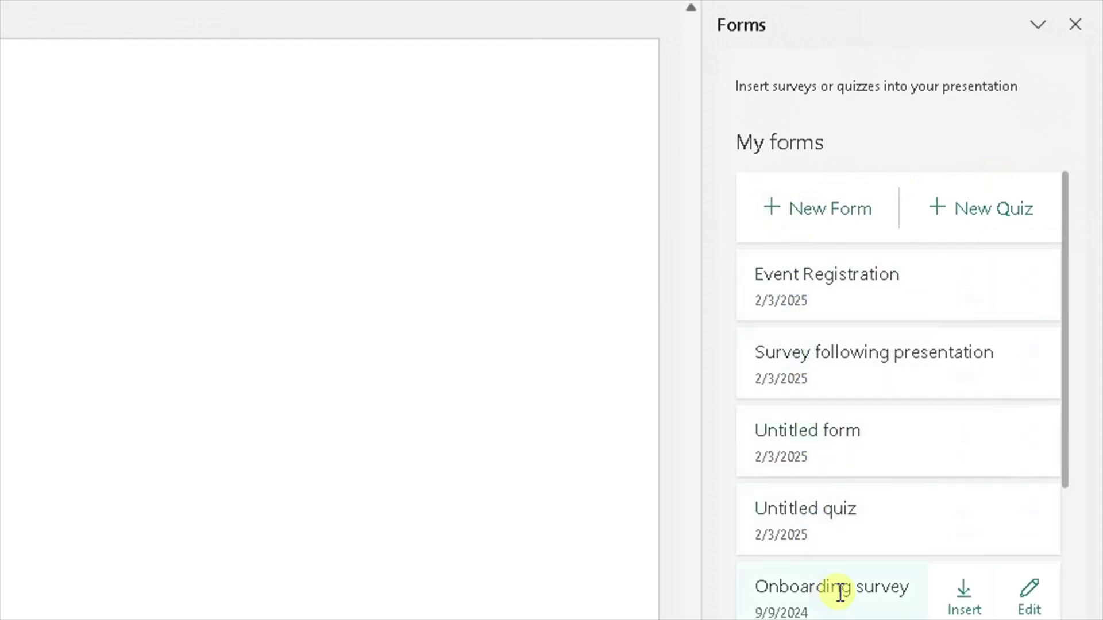
left_click(838, 215)
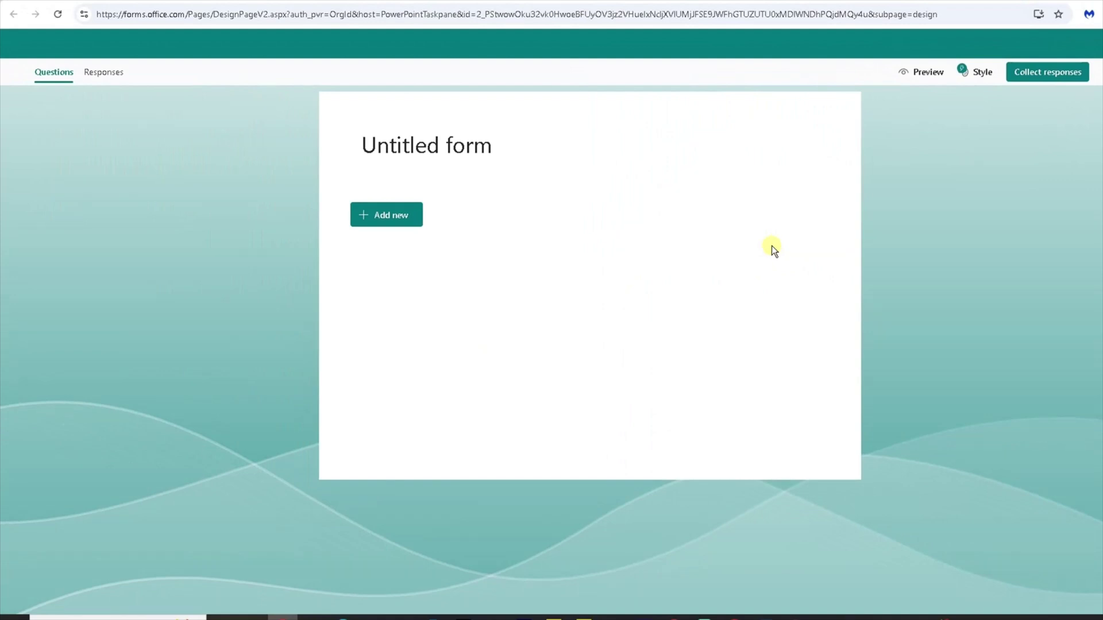
- Replace the 'Untitled form' title with 'Survey following presentation'
left_click(459, 150)
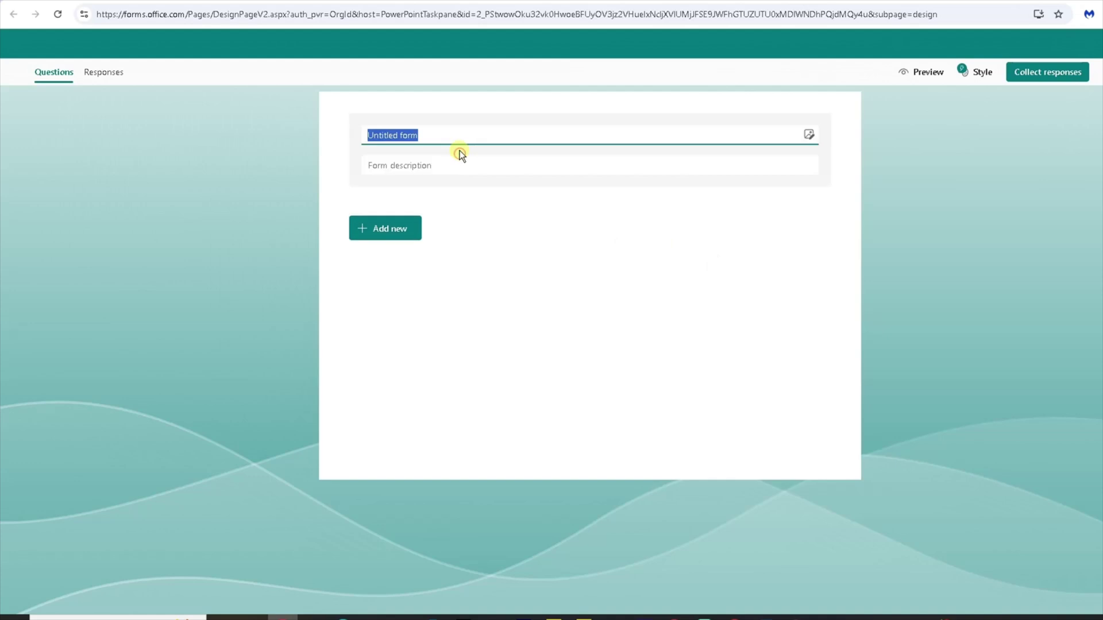
type("Survey ")
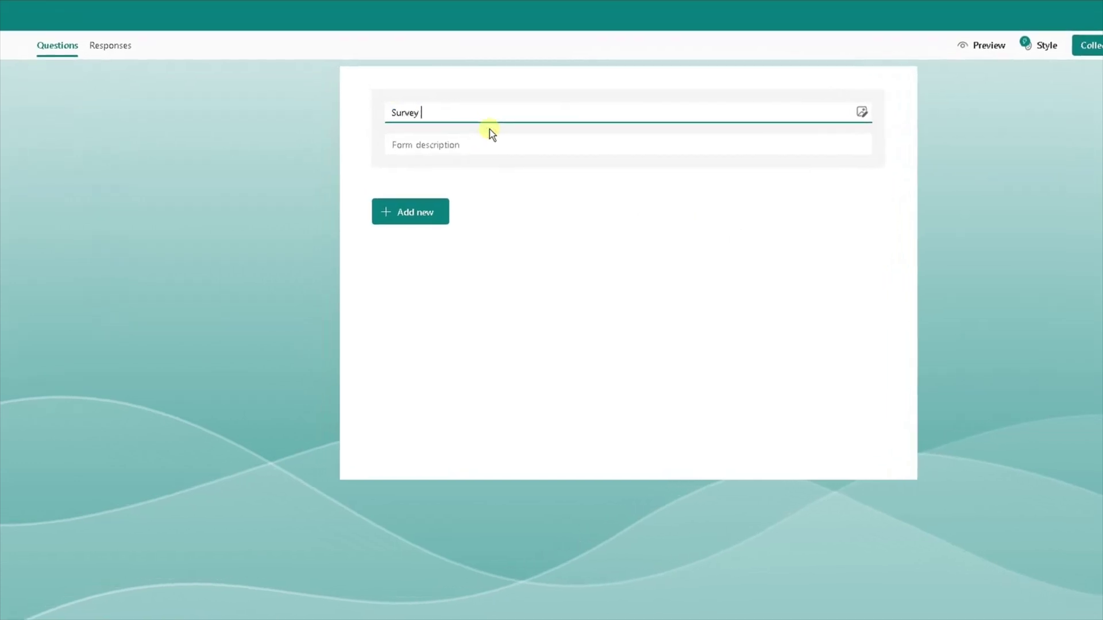
type("following")
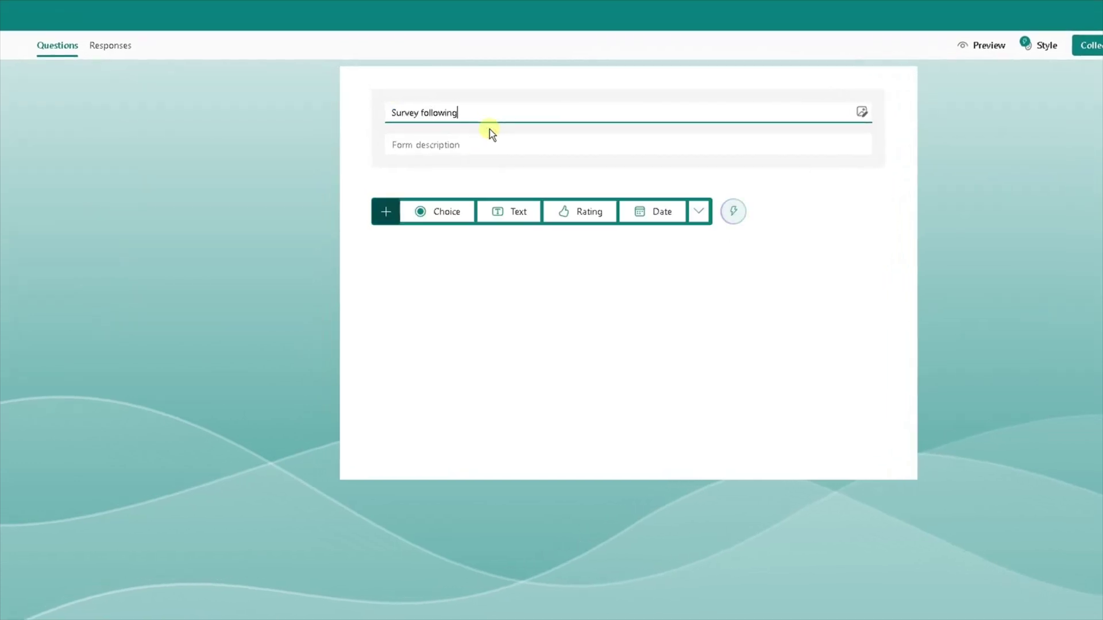
type(" presentation")
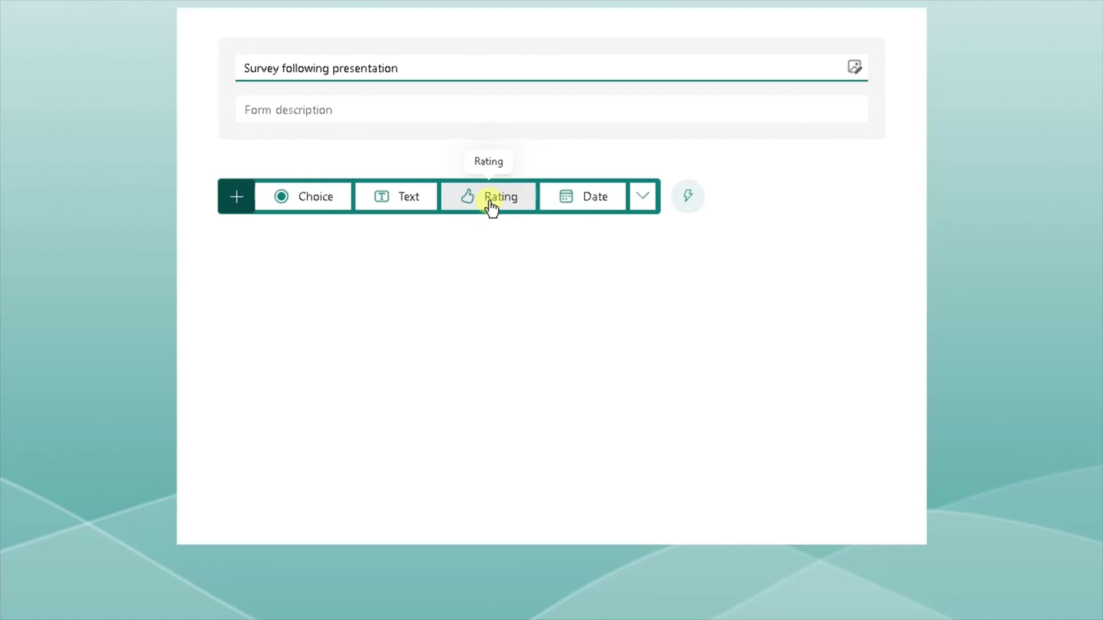
- Add a required five-star Rating question: 'How many stars would you give my presentation?'
left_click(492, 207)
left_click(397, 223)
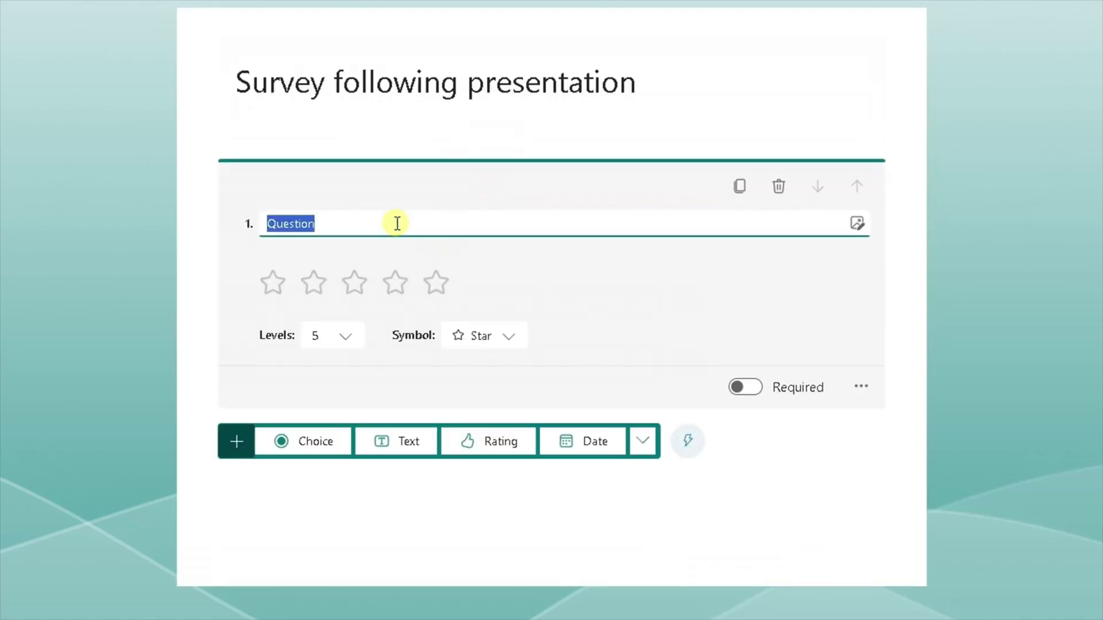
type("How many sta")
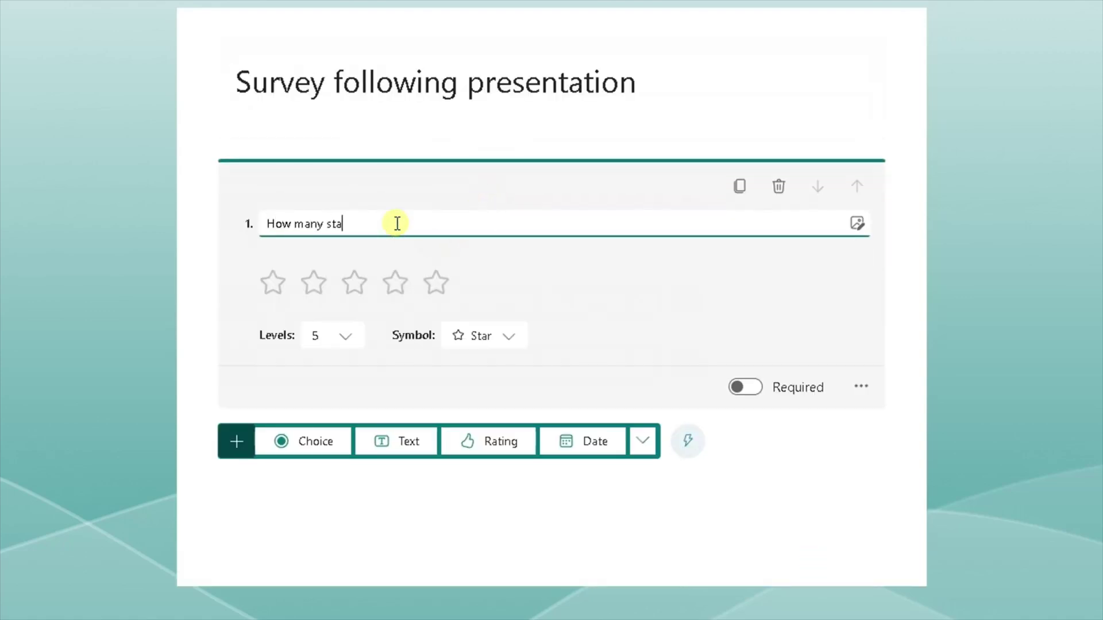
type("rs would you give my presentatio")
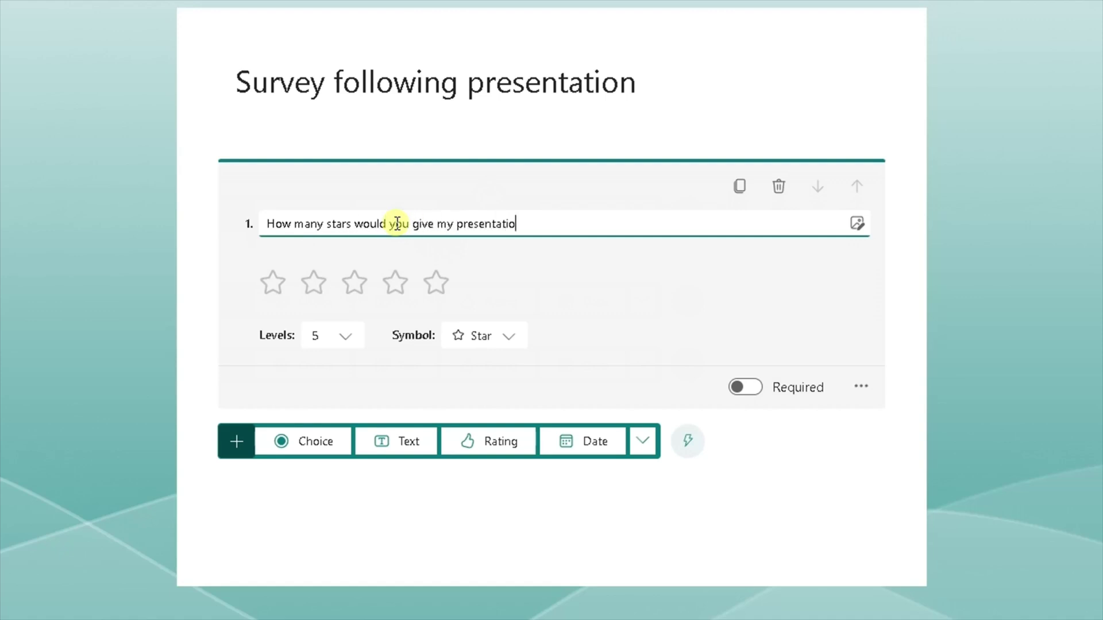
type("n?")
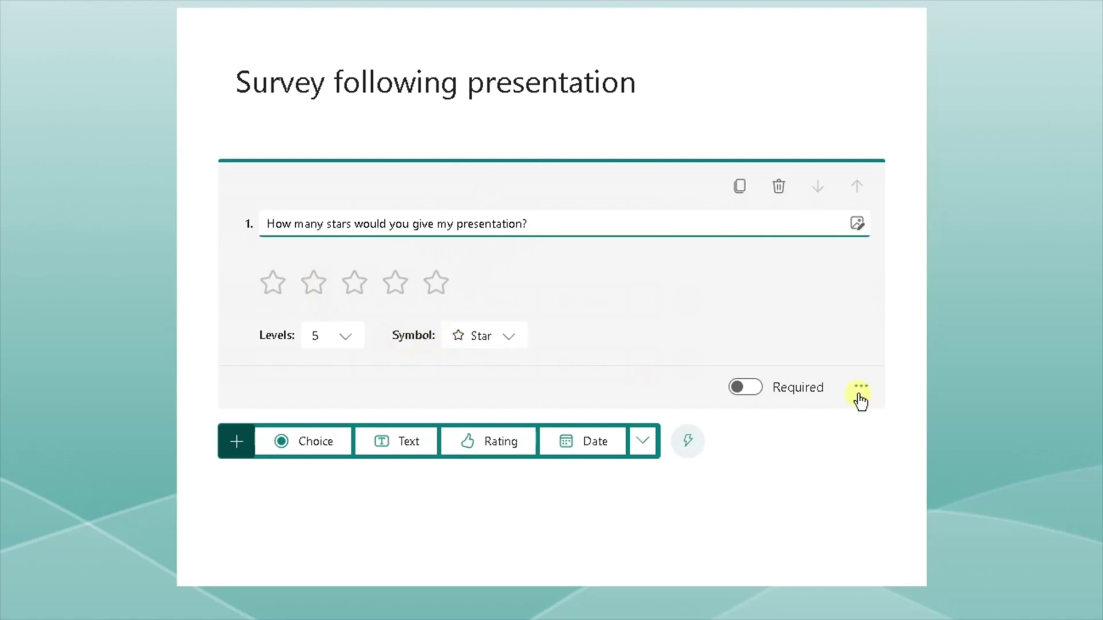
left_click(755, 391)
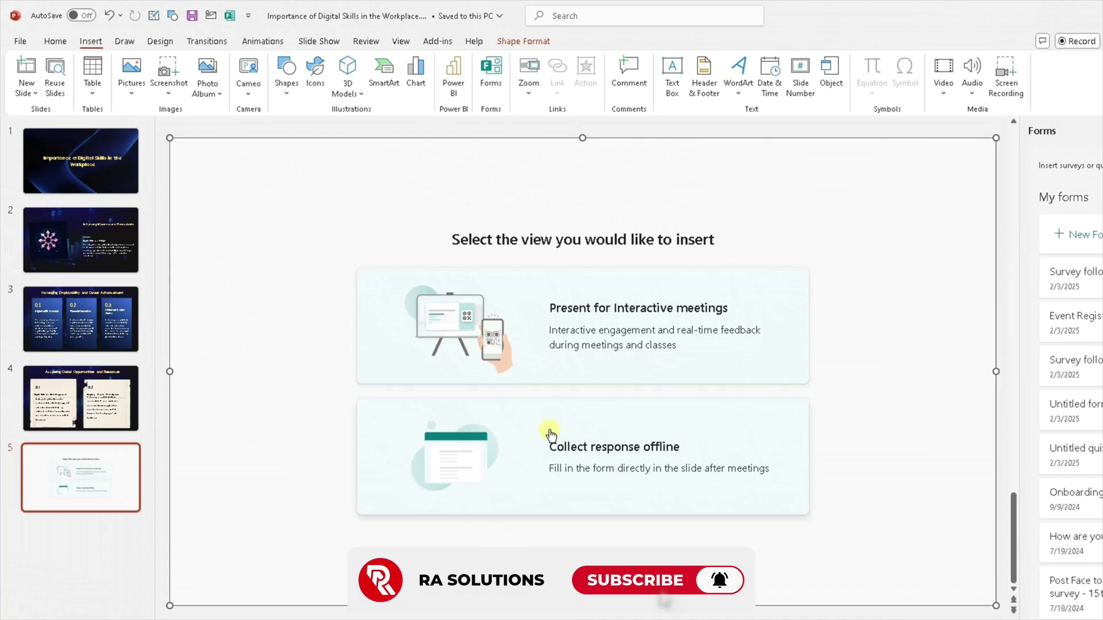
- Insert the survey on slide 5 as a Present for Interactive meetings poll
left_click(552, 316)
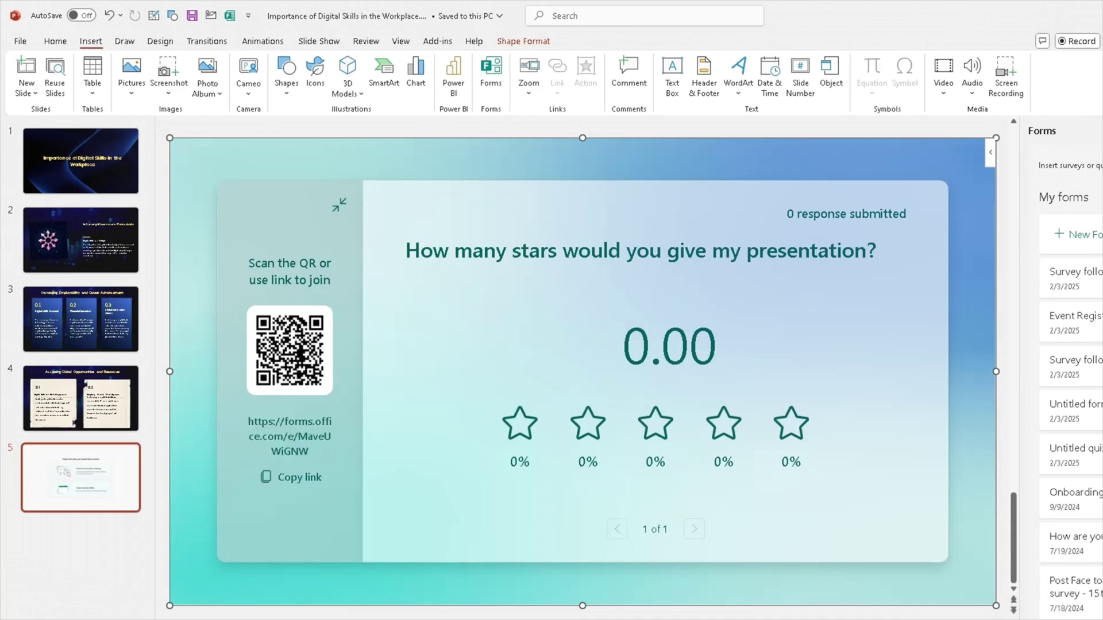
- Close the Forms task pane so the poll slide fills the editing area
left_click(990, 152)
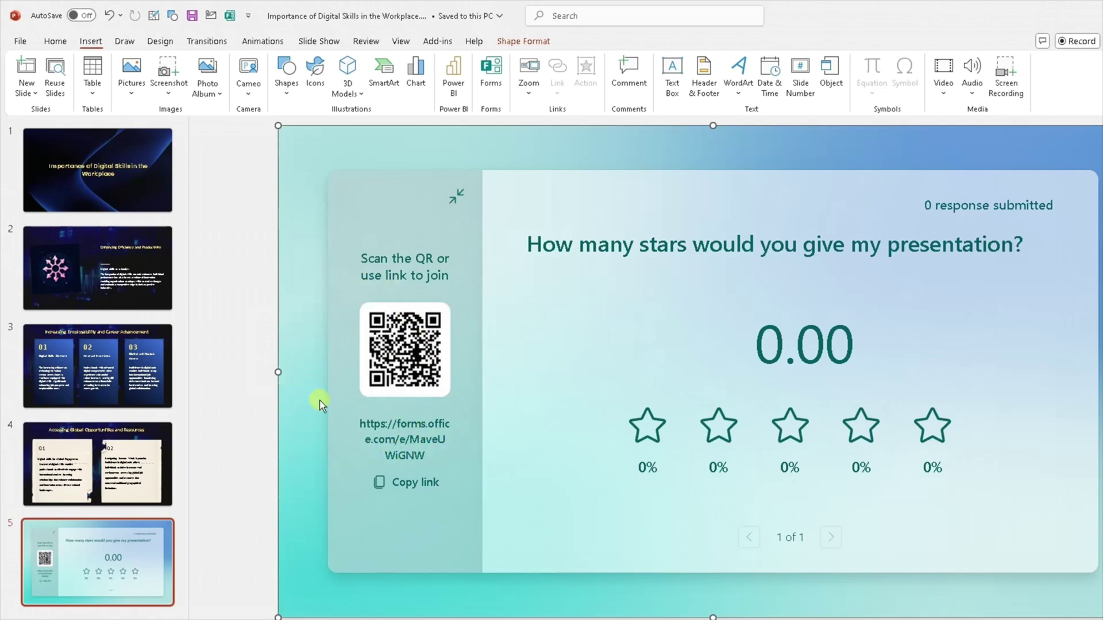
- Start the slide show from slide 1 in Presenter View and adjust display options
left_click(163, 197)
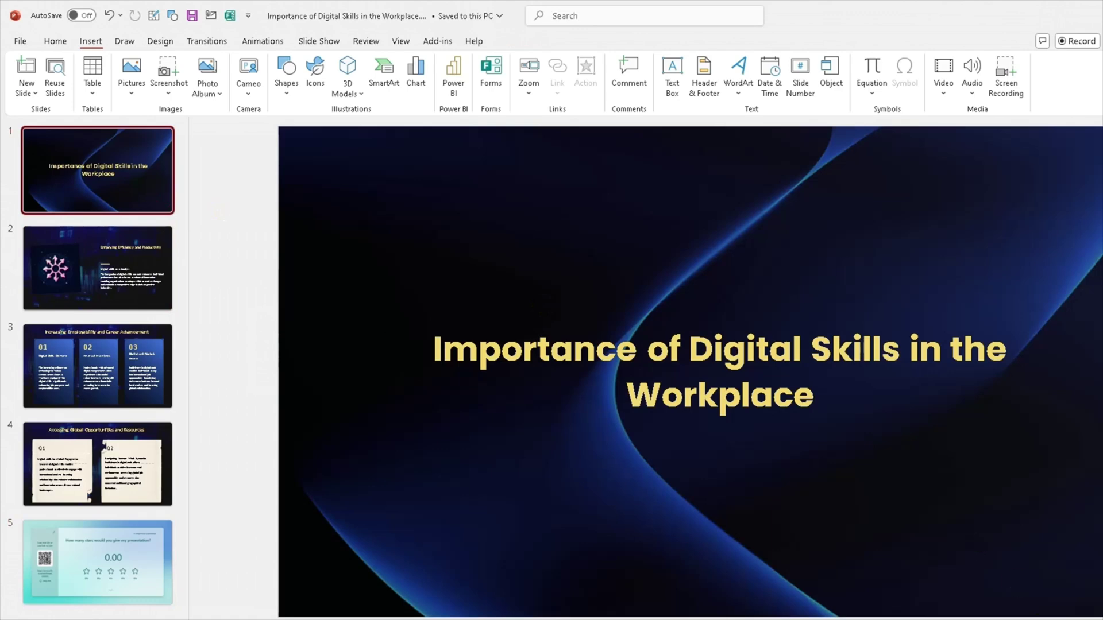
key("alt+F5")
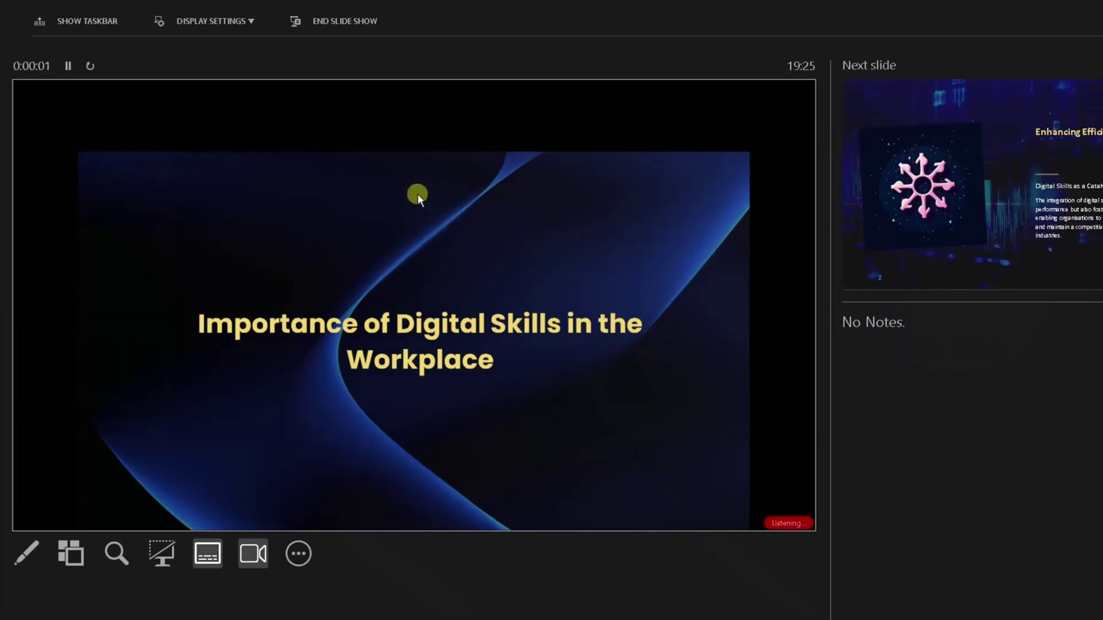
left_click(249, 21)
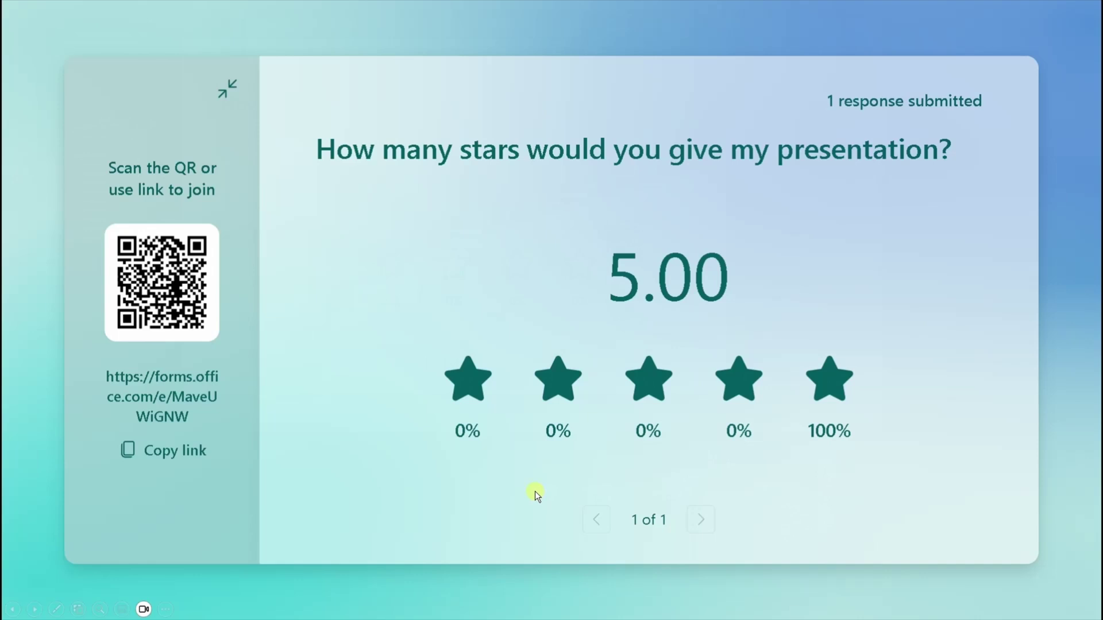
- End the slide show after the first five-star response arrives
key("Escape")
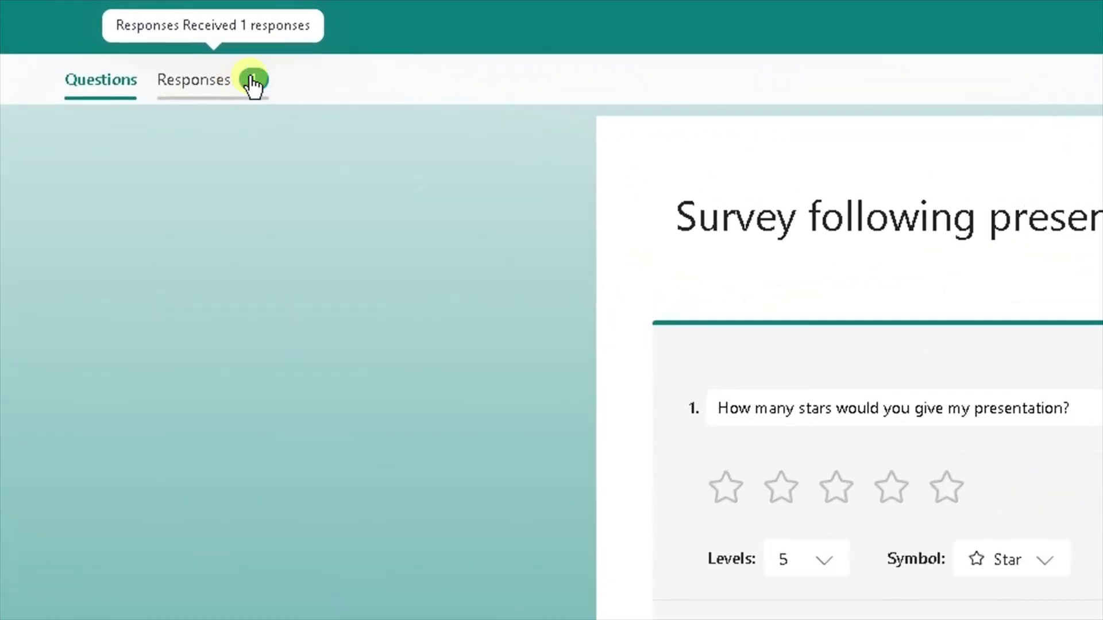
- Show the Responses summary: 1 response, 5.00 average rating, Active status
left_click(222, 82)
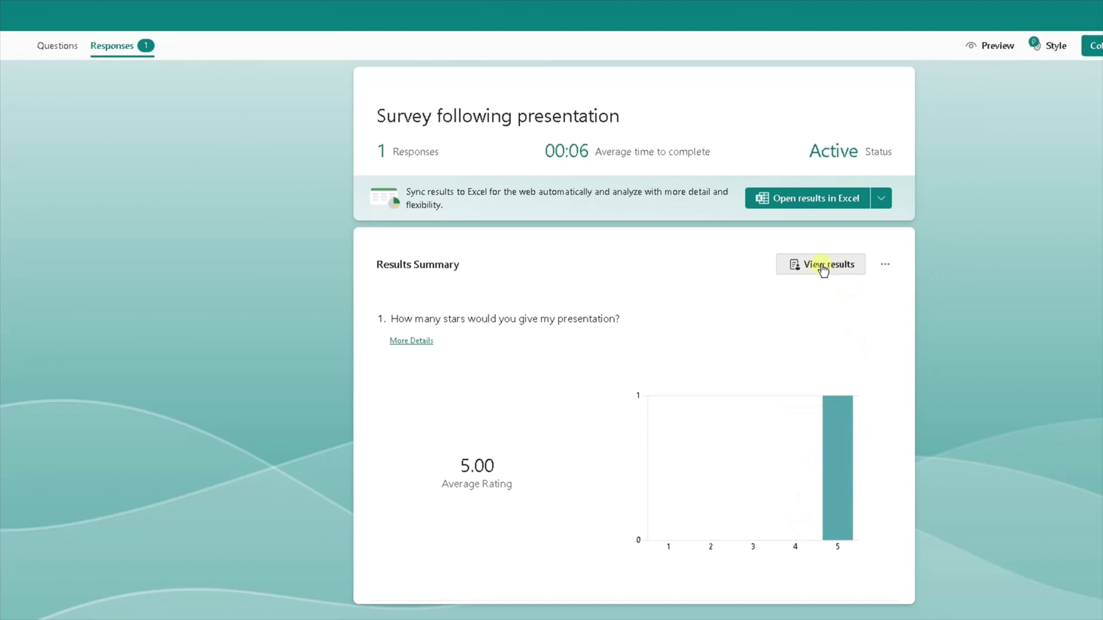
left_click(856, 200)
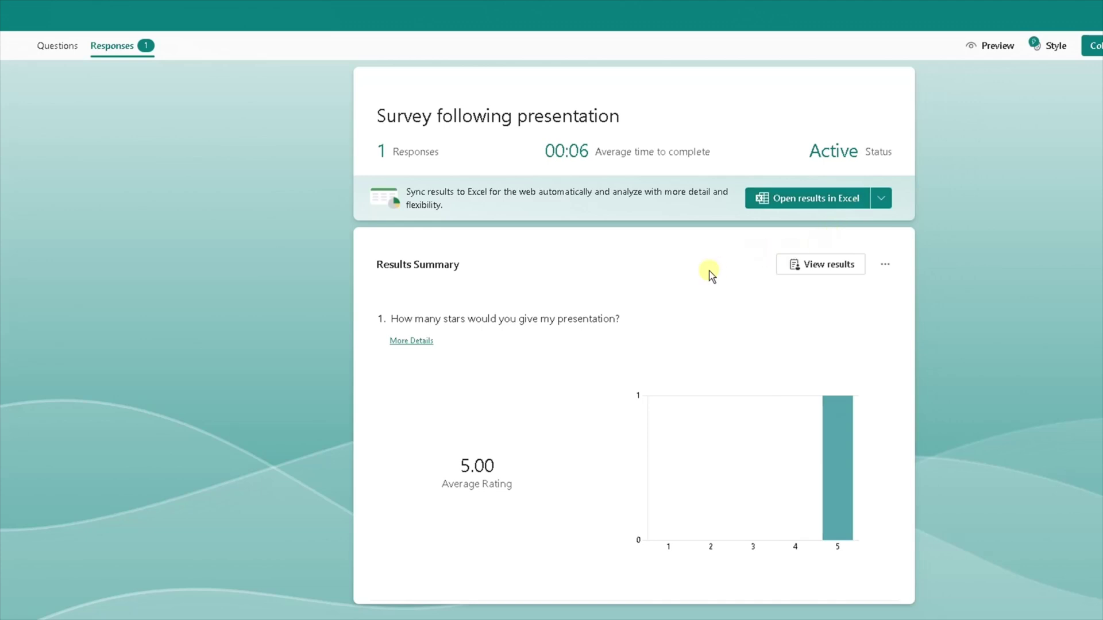